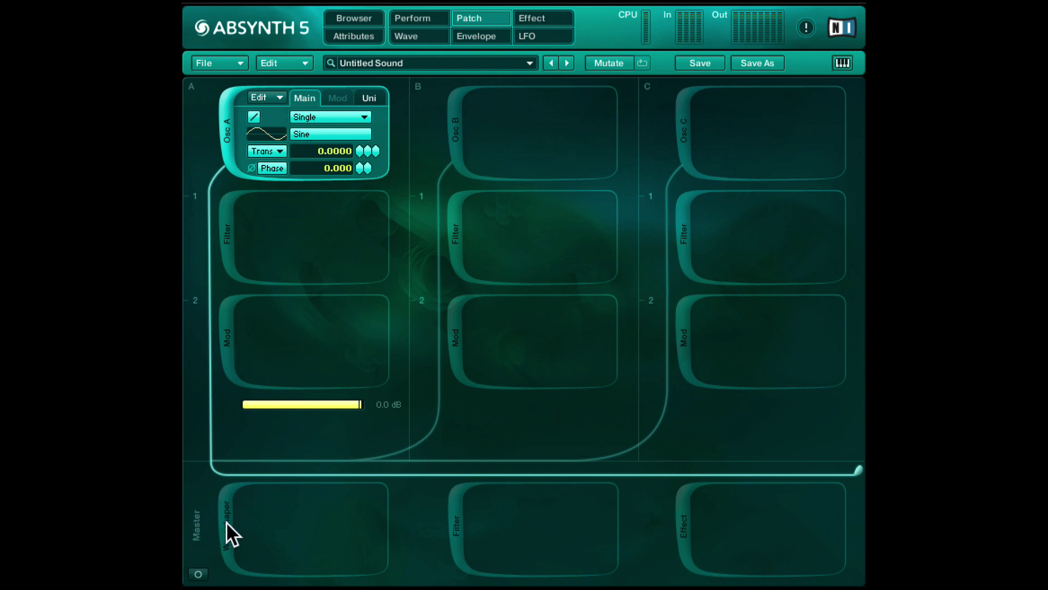
- Audition the master Notch filter and frequency shifter, switch the slot off, and enable the Aetherizer effect
{"action": "left_click", "coordinate": [457, 529]}
{"action": "left_click", "coordinate": [531, 508]}
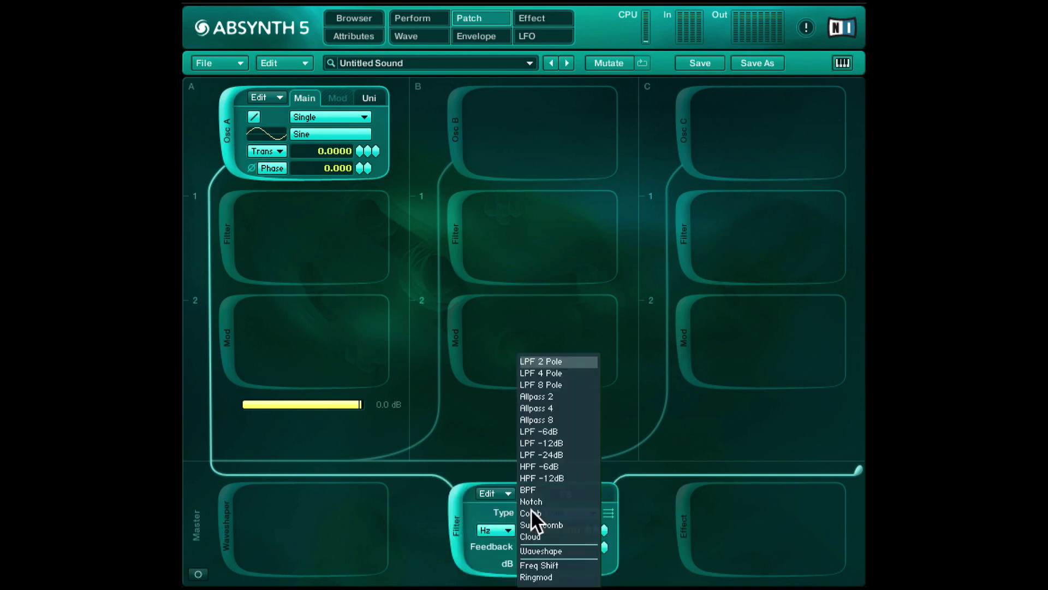
{"action": "left_click", "coordinate": [546, 499]}
{"action": "left_click", "coordinate": [542, 512]}
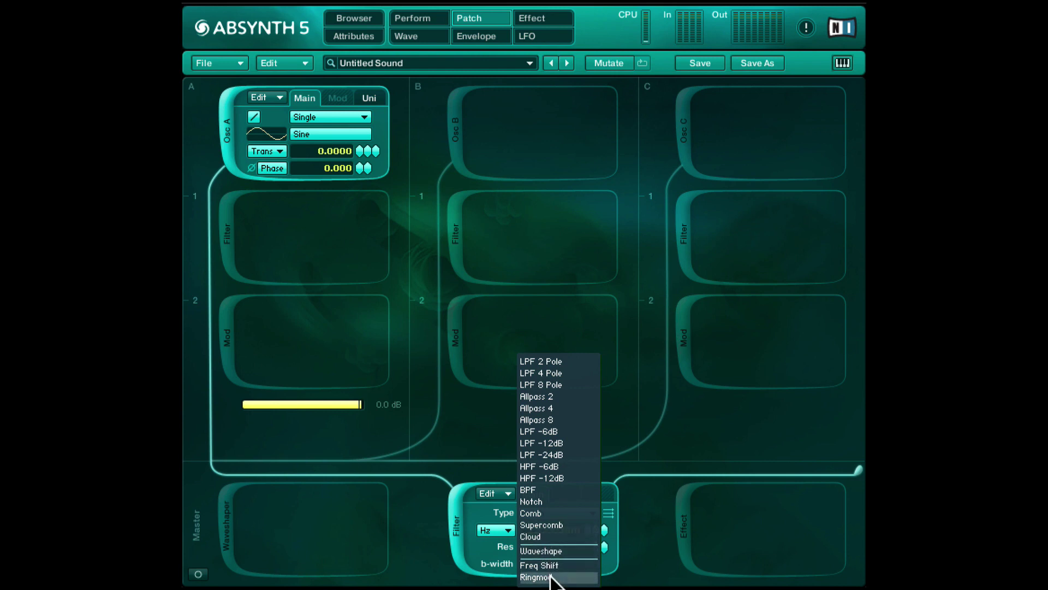
{"action": "left_click", "coordinate": [552, 566]}
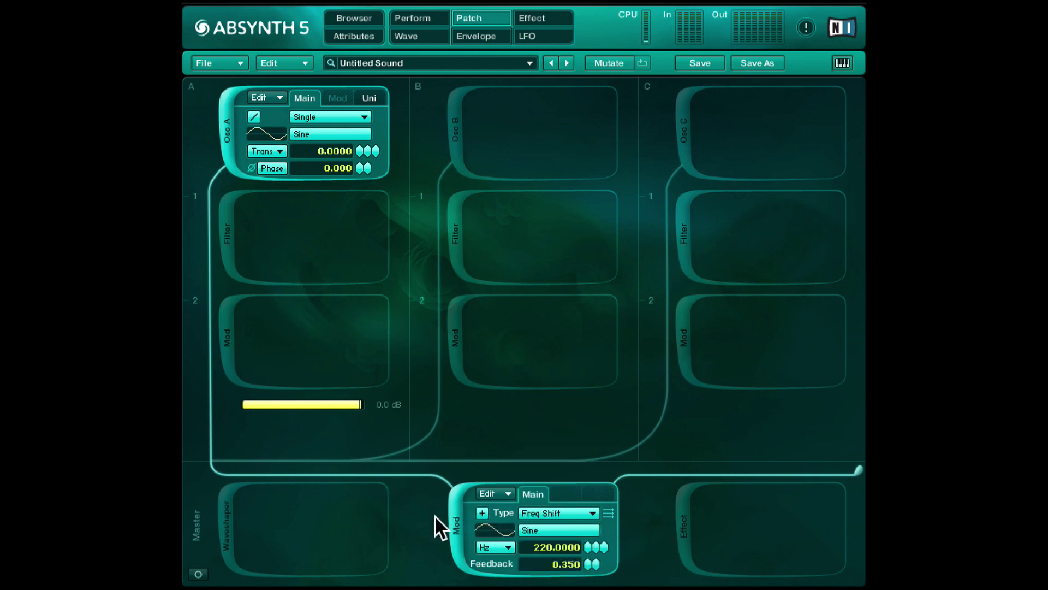
{"action": "left_click", "coordinate": [456, 527]}
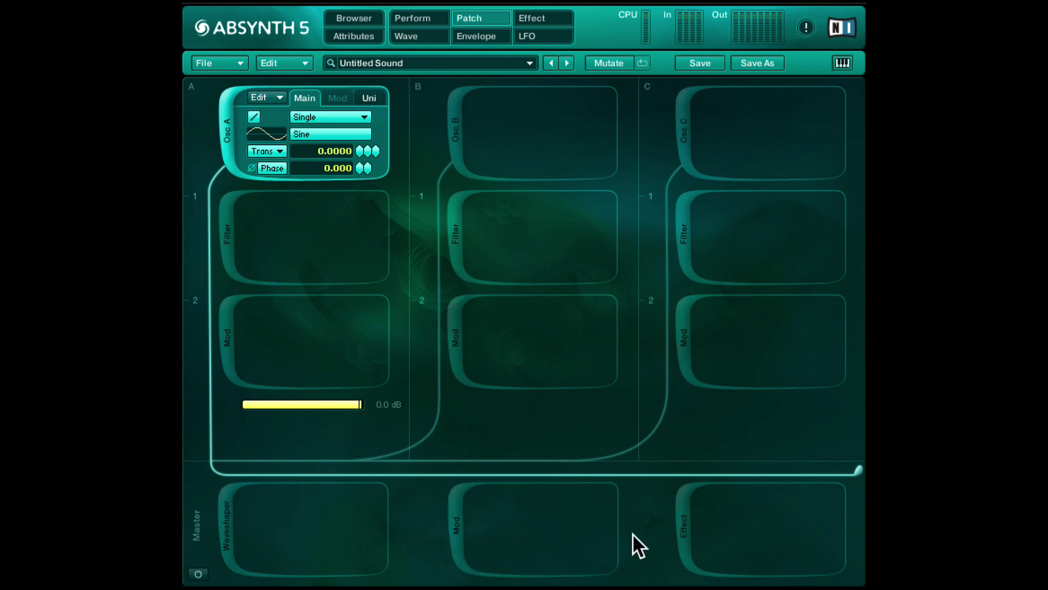
{"action": "left_click", "coordinate": [684, 525]}
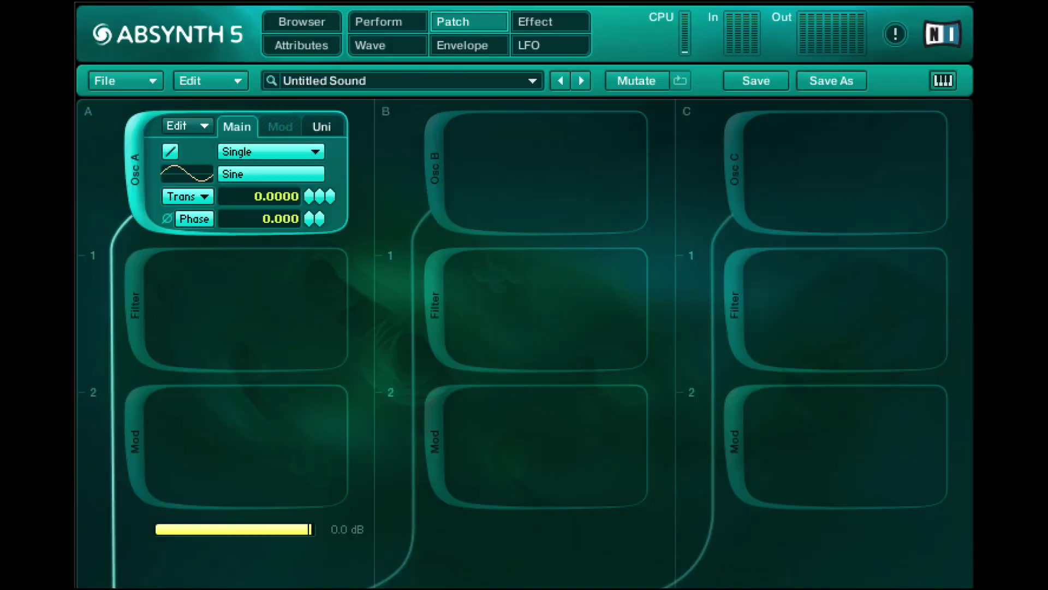
- Audition the Pipe, Multicomb, Multitap, Echoes and Resonators master effects, then reselect Aetherizer
{"action": "left_click", "coordinate": [787, 491]}
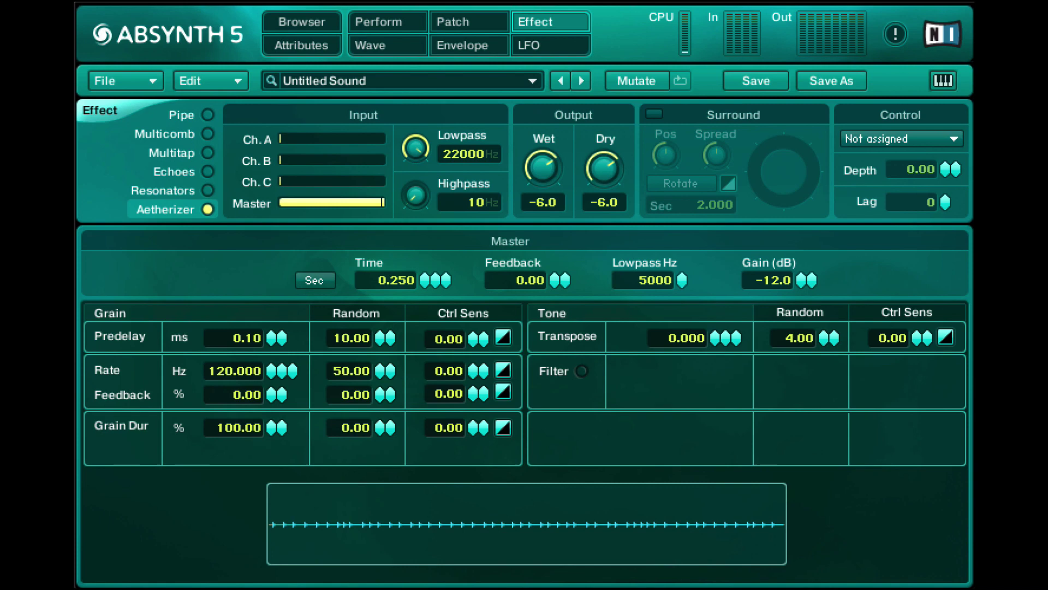
{"action": "left_click", "coordinate": [210, 114]}
{"action": "left_click", "coordinate": [212, 133]}
{"action": "left_click", "coordinate": [213, 153]}
{"action": "left_click", "coordinate": [211, 172]}
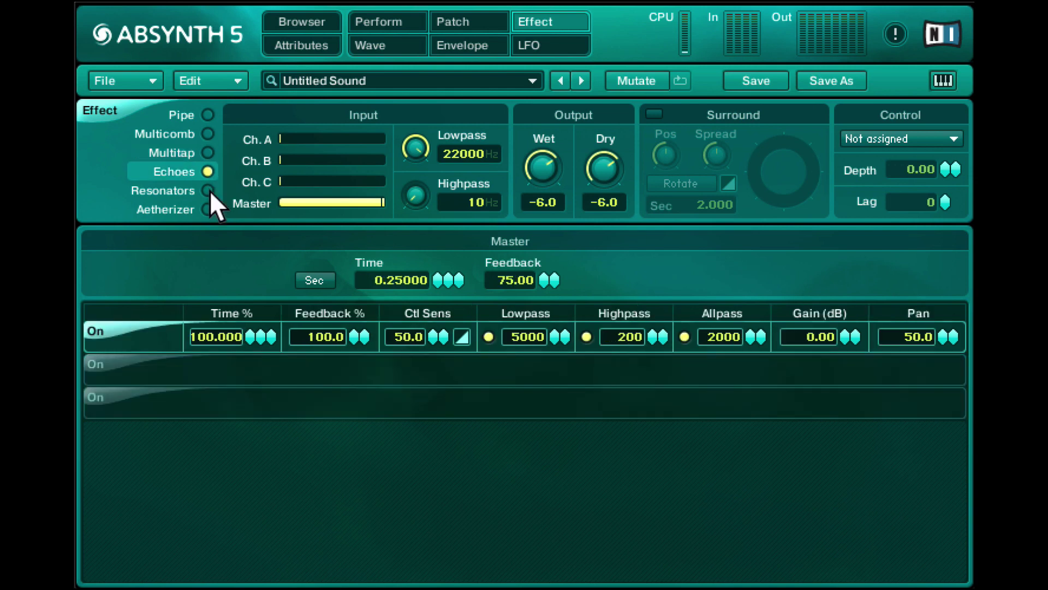
{"action": "left_click", "coordinate": [209, 191]}
{"action": "left_click", "coordinate": [209, 206]}
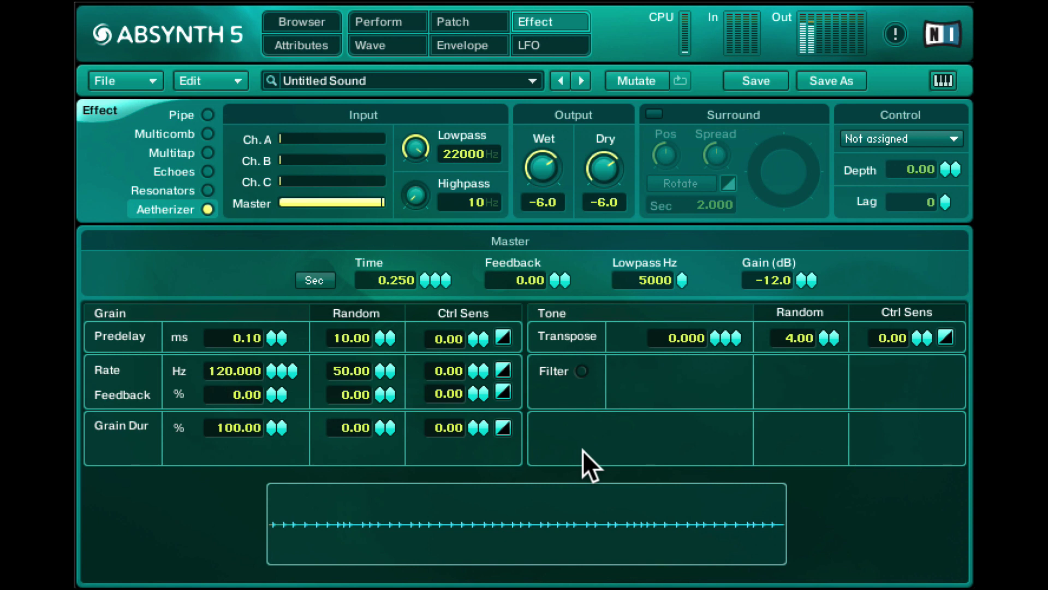
{"action": "left_click", "coordinate": [444, 22]}
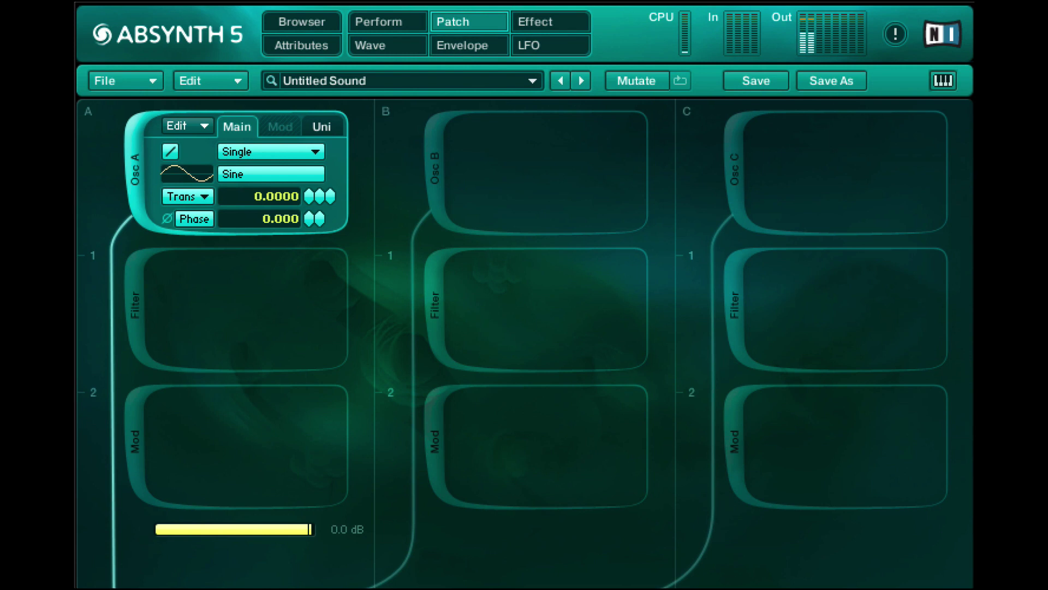
{"action": "left_click", "coordinate": [544, 22]}
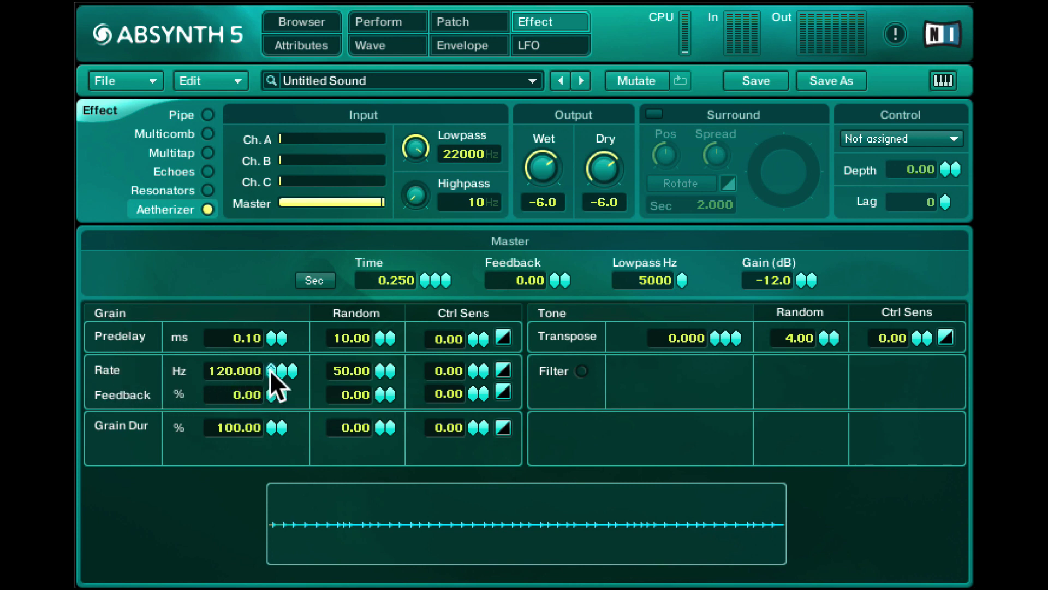
- Set the Aetherizer grain Rate to 640.724 Hz and grain Feedback to 53.00%
{"action": "left_click_drag", "start_coordinate": [271, 369], "coordinate": [269, 365]}
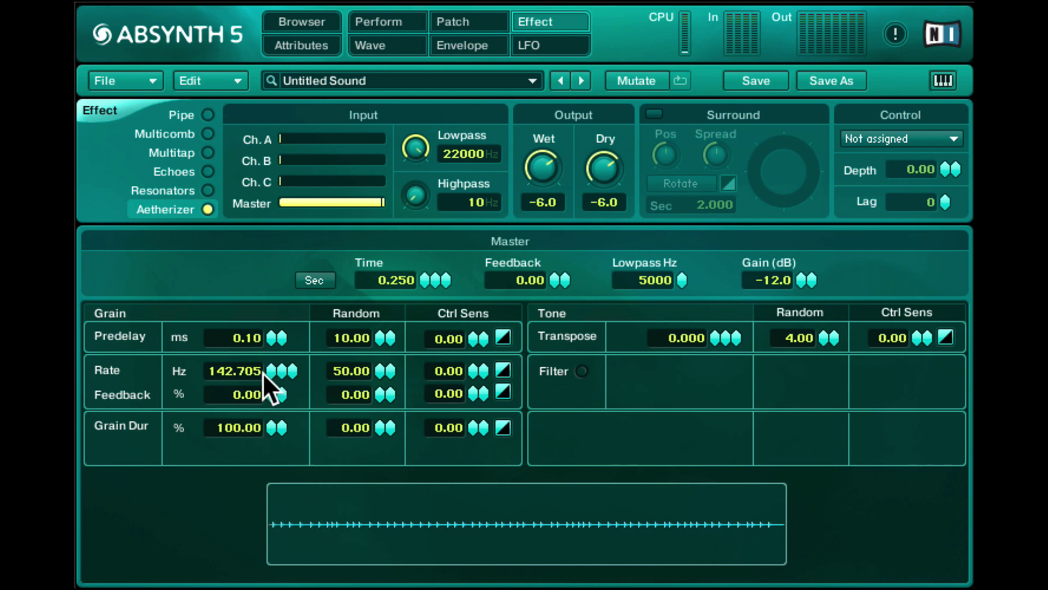
{"action": "left_click_drag", "start_coordinate": [263, 373], "coordinate": [271, 336]}
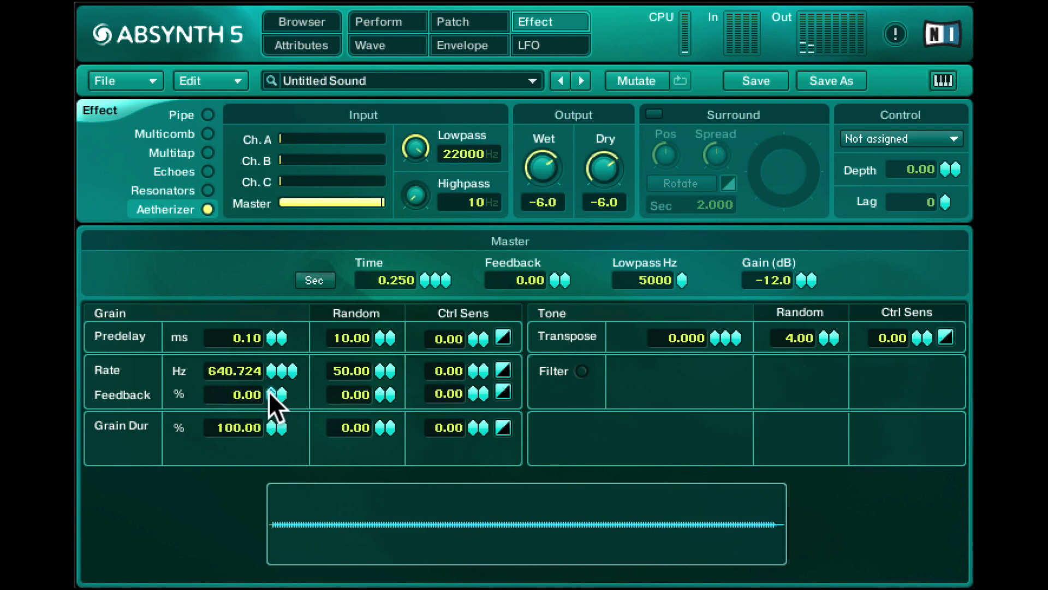
{"action": "left_click_drag", "start_coordinate": [269, 390], "coordinate": [275, 293]}
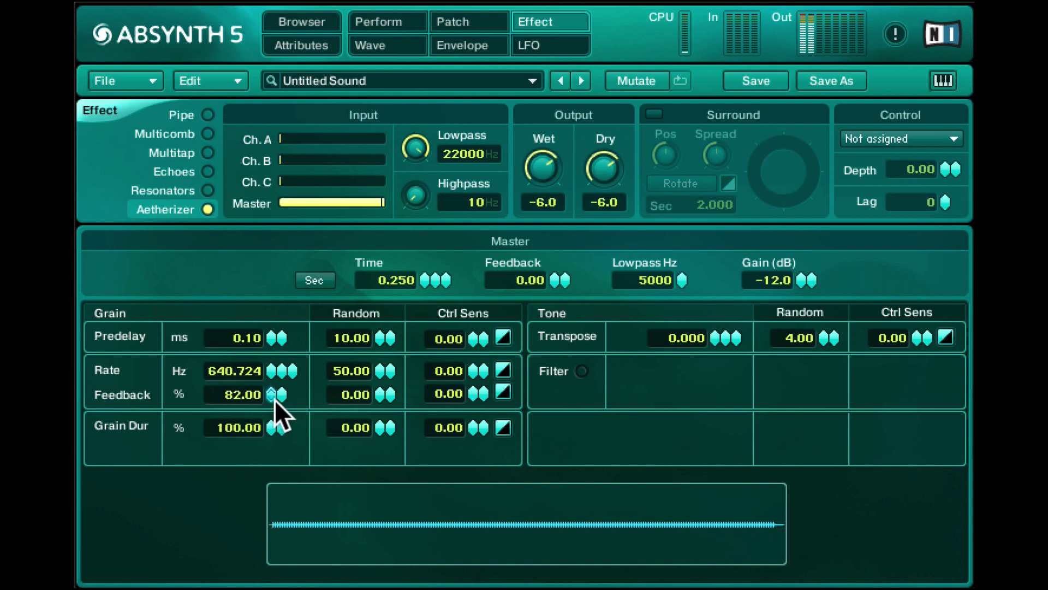
{"action": "left_click_drag", "start_coordinate": [274, 399], "coordinate": [273, 426]}
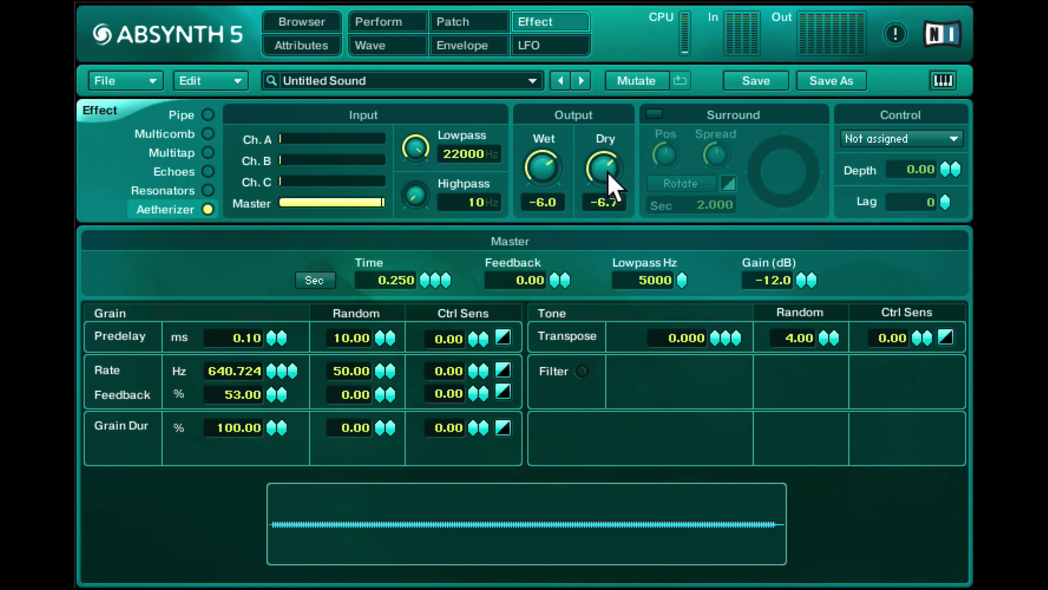
- Turn Dry down to -96.0, raise Wet to -2.9, and set Grain Dur to 62.00%
{"action": "left_click_drag", "start_coordinate": [607, 171], "coordinate": [611, 521]}
{"action": "left_click_drag", "start_coordinate": [542, 213], "coordinate": [542, 126]}
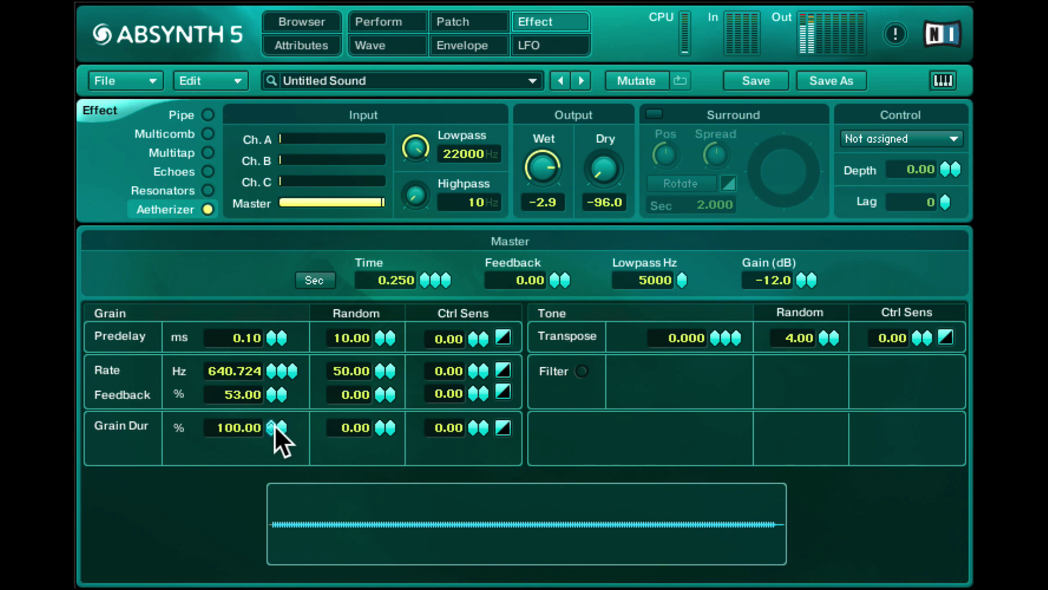
{"action": "left_click_drag", "start_coordinate": [271, 425], "coordinate": [257, 543]}
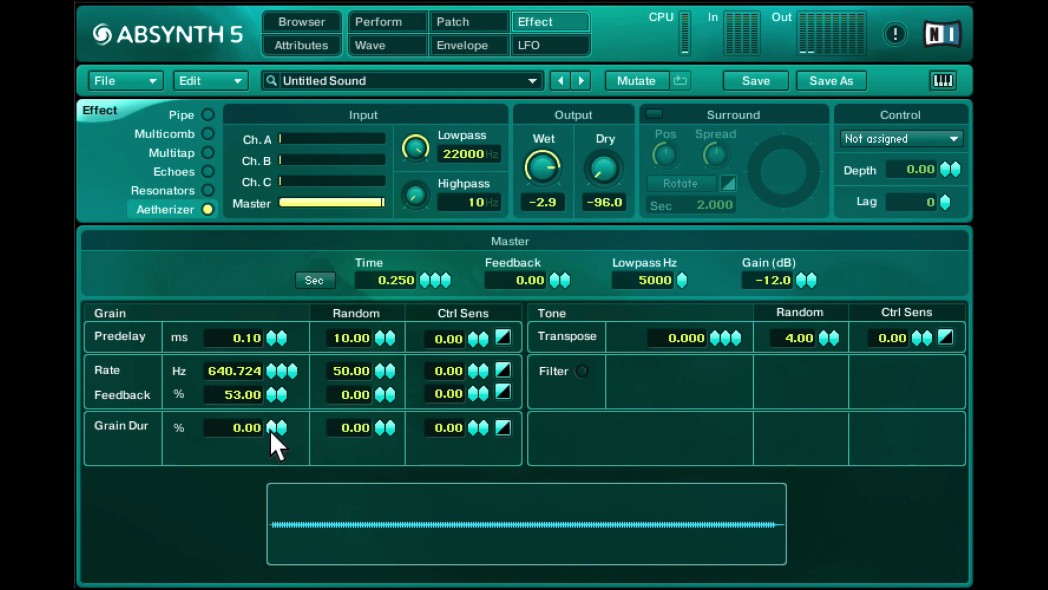
{"action": "left_click_drag", "start_coordinate": [269, 430], "coordinate": [272, 356]}
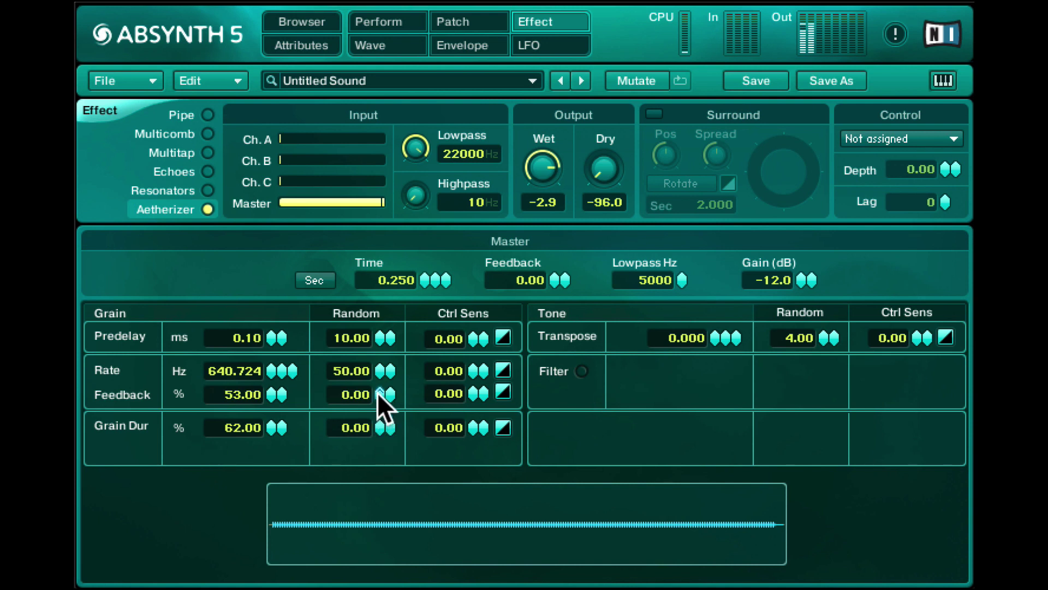
- Zero Rate randomness, set Feedback Random to 81, Feedback to 77% and Rate to 855.263 Hz
{"action": "left_click_drag", "start_coordinate": [377, 370], "coordinate": [382, 438]}
{"action": "left_click_drag", "start_coordinate": [381, 395], "coordinate": [387, 299]}
{"action": "mouse_move", "coordinate": [274, 385]}
{"action": "left_mouse_down"}
{"action": "mouse_move", "coordinate": [274, 356]}
{"action": "mouse_move", "coordinate": [284, 369]}
{"action": "left_mouse_up"}
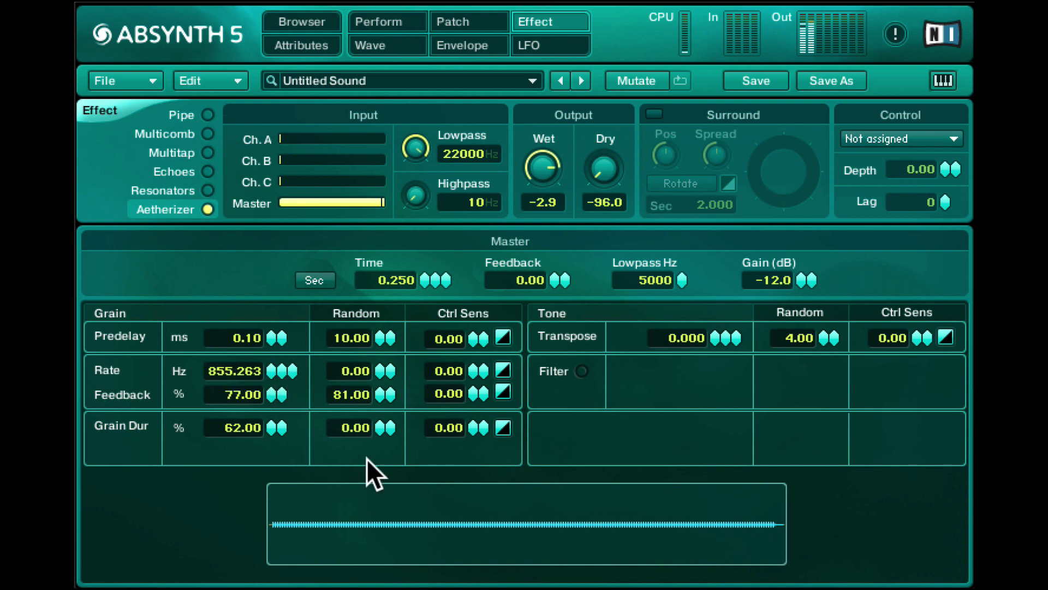
{"action": "left_click_drag", "start_coordinate": [378, 425], "coordinate": [384, 331]}
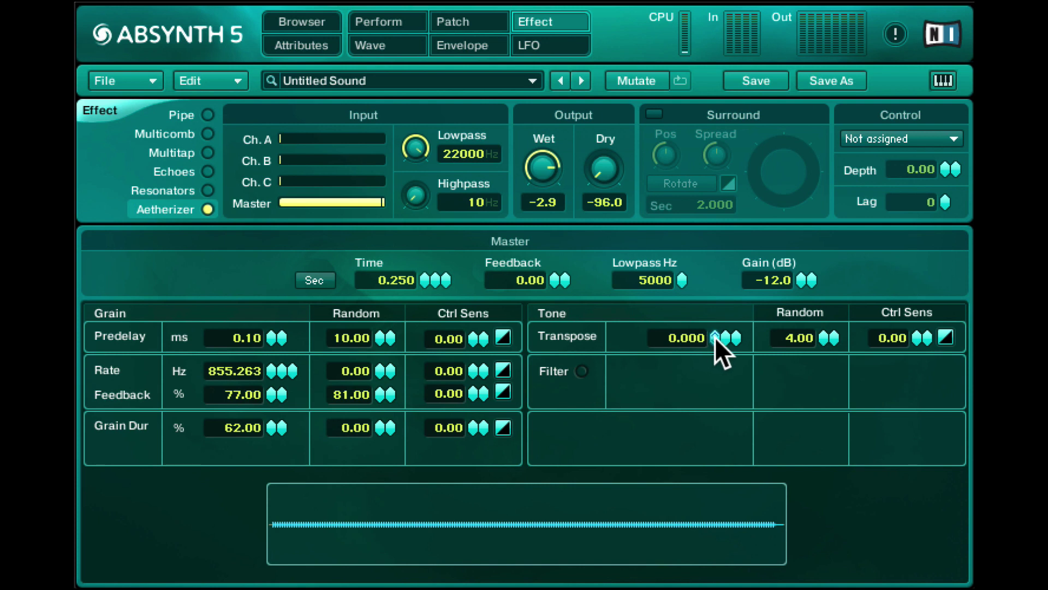
- Set the Tone Transpose to 6.000 and its Transpose randomness to 69.00
{"action": "mouse_move", "coordinate": [715, 337]}
{"action": "left_mouse_down"}
{"action": "mouse_move", "coordinate": [714, 315]}
{"action": "mouse_move", "coordinate": [705, 358]}
{"action": "mouse_move", "coordinate": [707, 294]}
{"action": "mouse_move", "coordinate": [706, 384]}
{"action": "mouse_move", "coordinate": [709, 326]}
{"action": "mouse_move", "coordinate": [707, 337]}
{"action": "left_mouse_up"}
{"action": "left_click_drag", "start_coordinate": [825, 337], "coordinate": [820, 266]}
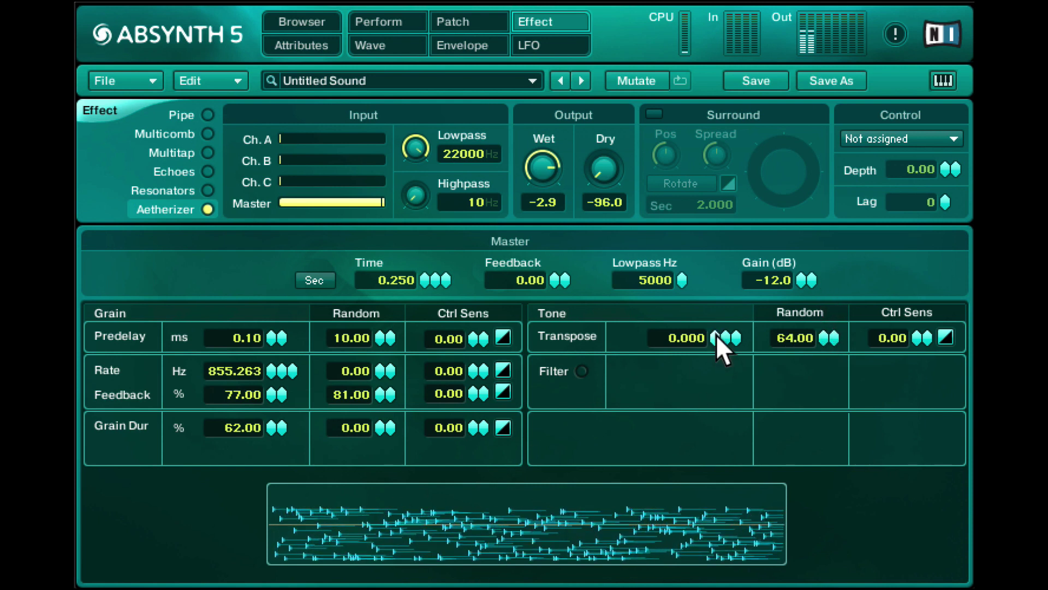
{"action": "left_click_drag", "start_coordinate": [717, 334], "coordinate": [725, 339]}
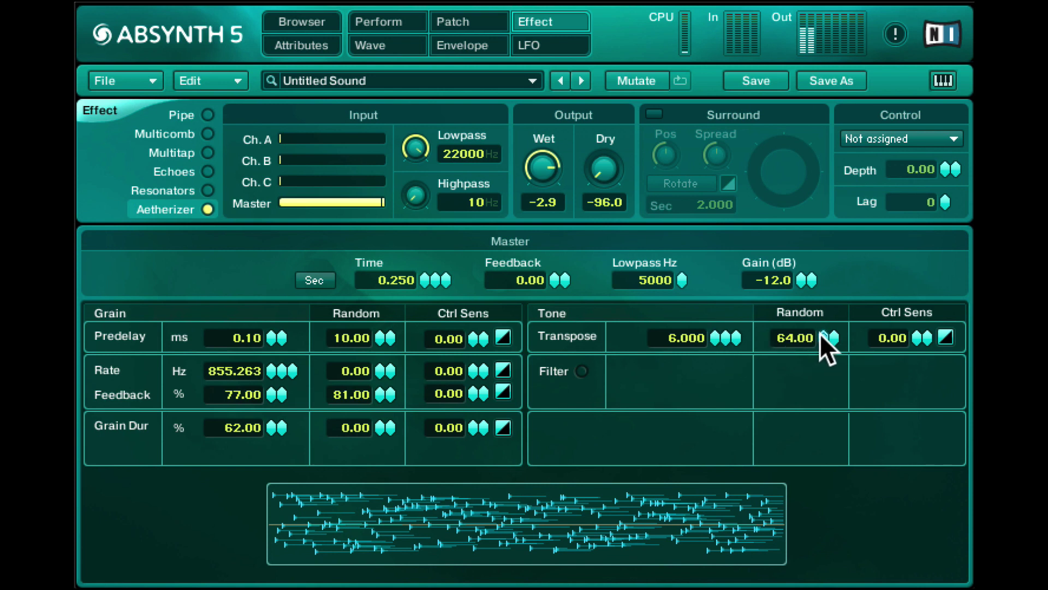
{"action": "left_click_drag", "start_coordinate": [820, 333], "coordinate": [824, 326]}
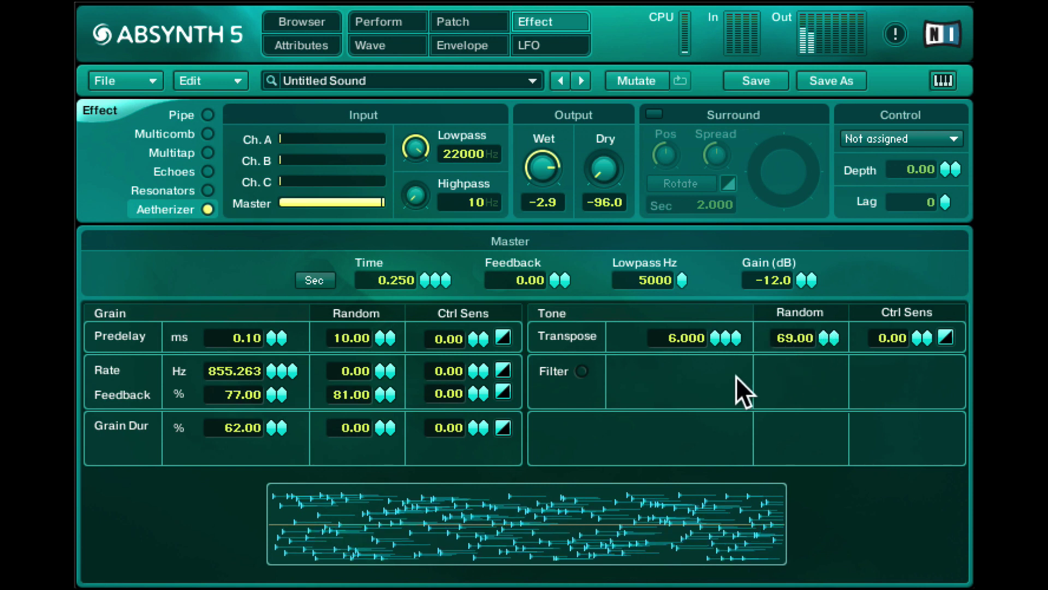
- Turn on the grain filter in BP mode with 22000 Hz frequency and 100 frequency randomness
{"action": "left_click", "coordinate": [581, 369]}
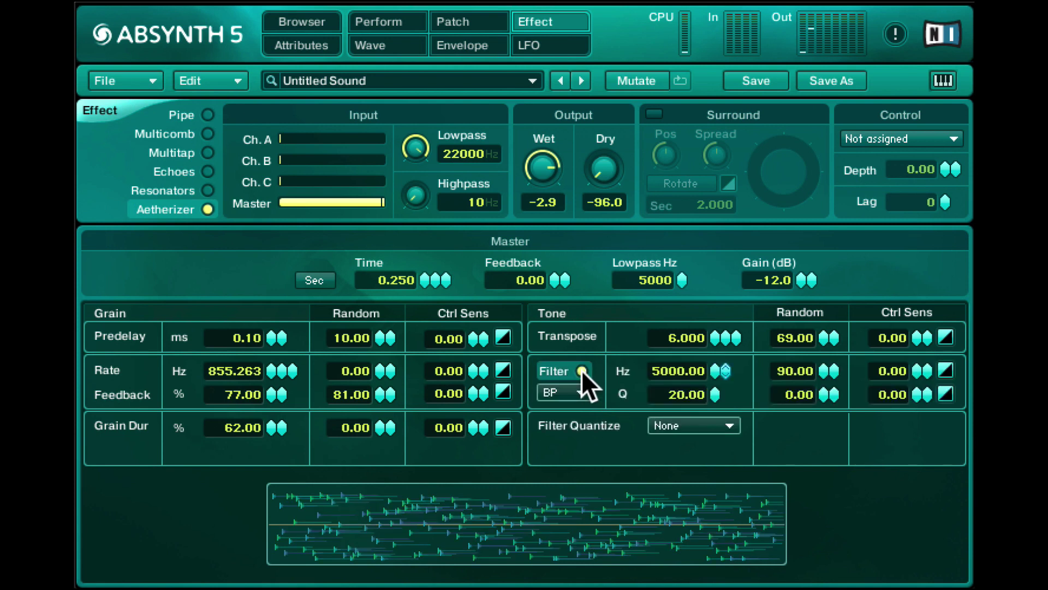
{"action": "left_click", "coordinate": [564, 392]}
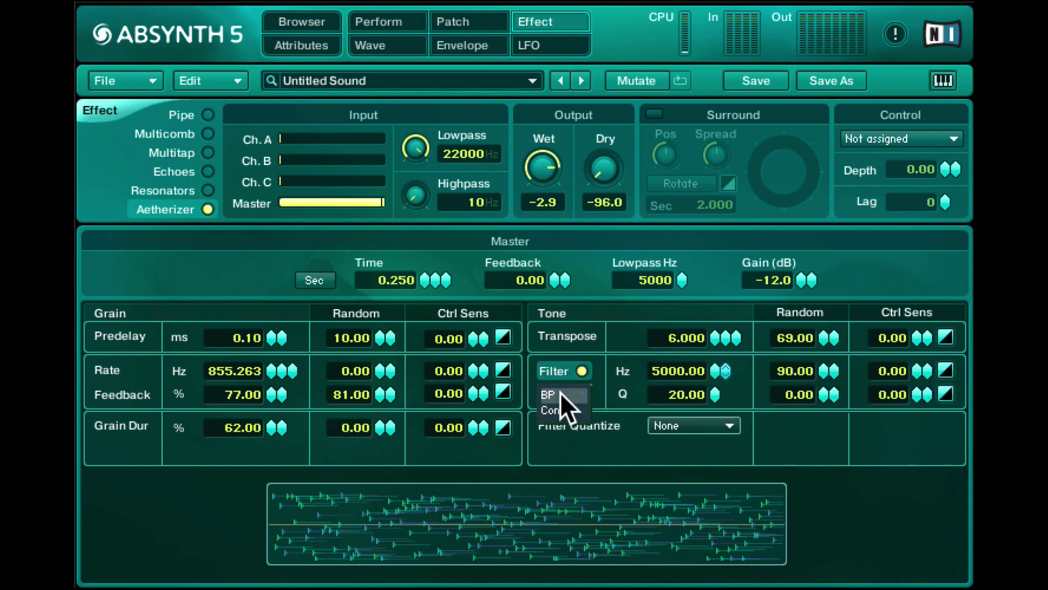
{"action": "left_click", "coordinate": [560, 394]}
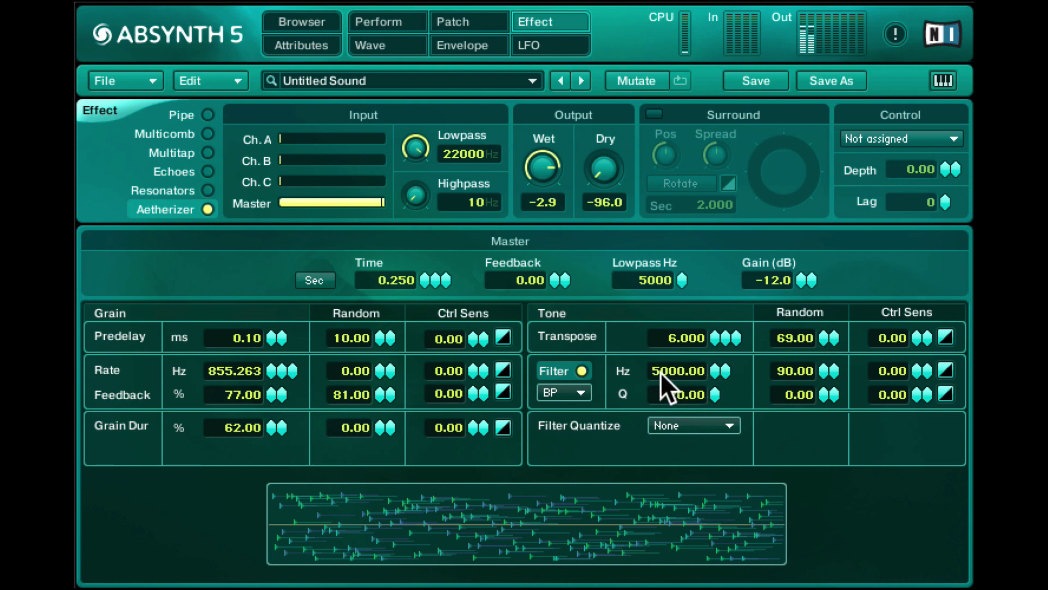
{"action": "left_click_drag", "start_coordinate": [713, 372], "coordinate": [716, 329]}
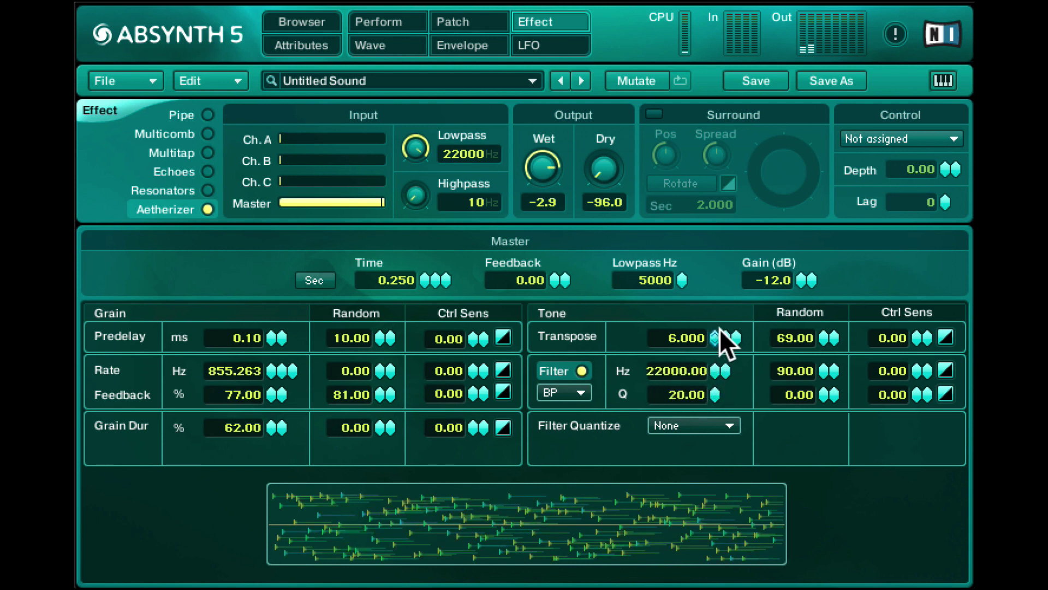
{"action": "left_click_drag", "start_coordinate": [822, 364], "coordinate": [824, 345]}
- Raise the filter Q to 718.38 and lengthen Grain Dur to 100.00%
{"action": "left_click_drag", "start_coordinate": [717, 398], "coordinate": [725, 373]}
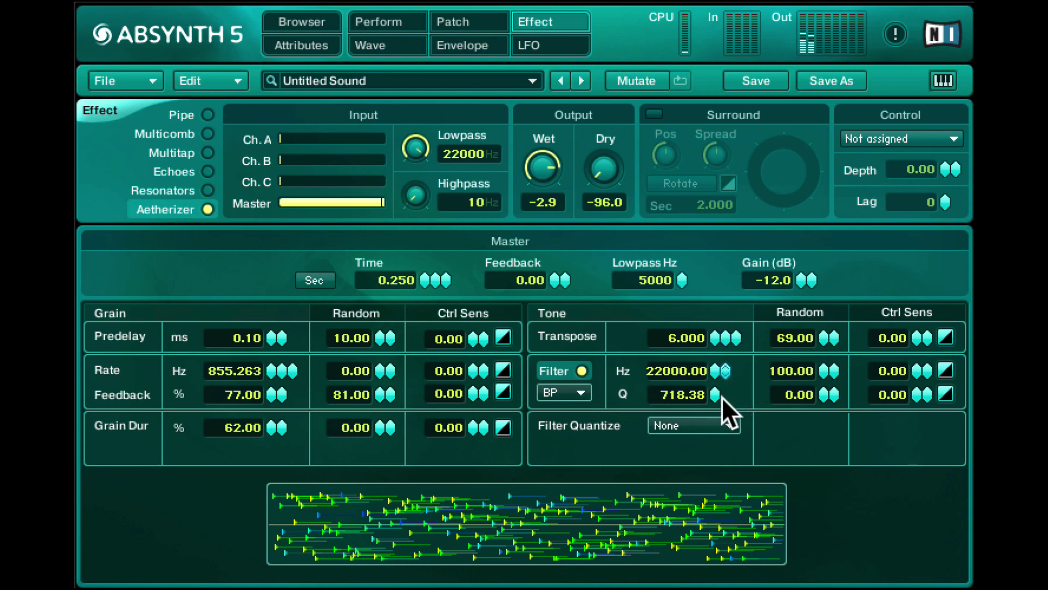
{"action": "left_click_drag", "start_coordinate": [270, 425], "coordinate": [272, 369]}
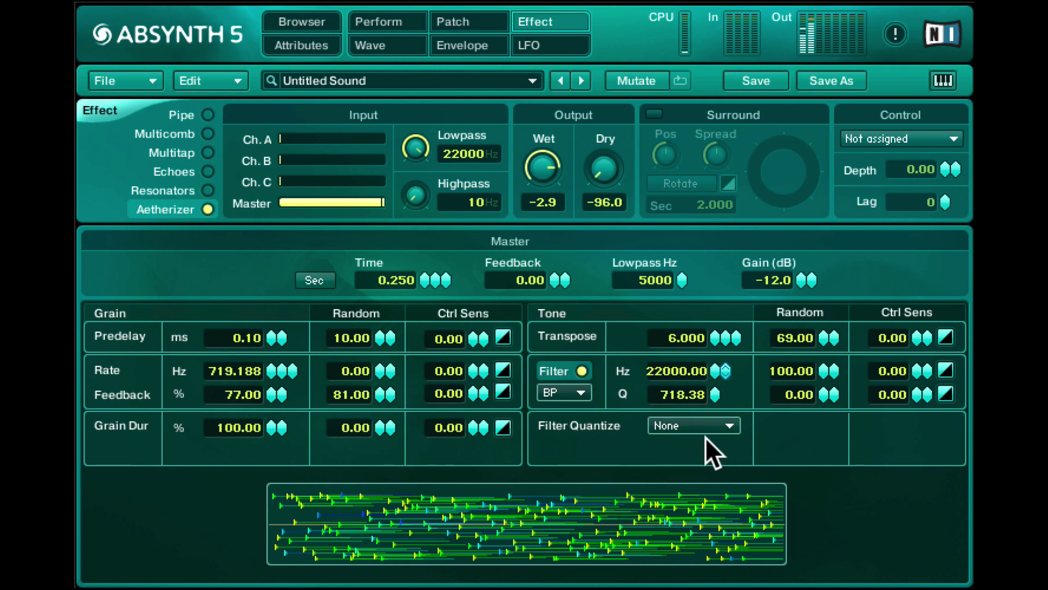
- Set Filter Quantize to Maj 7, then change it to Min 7
{"action": "left_click", "coordinate": [700, 425]}
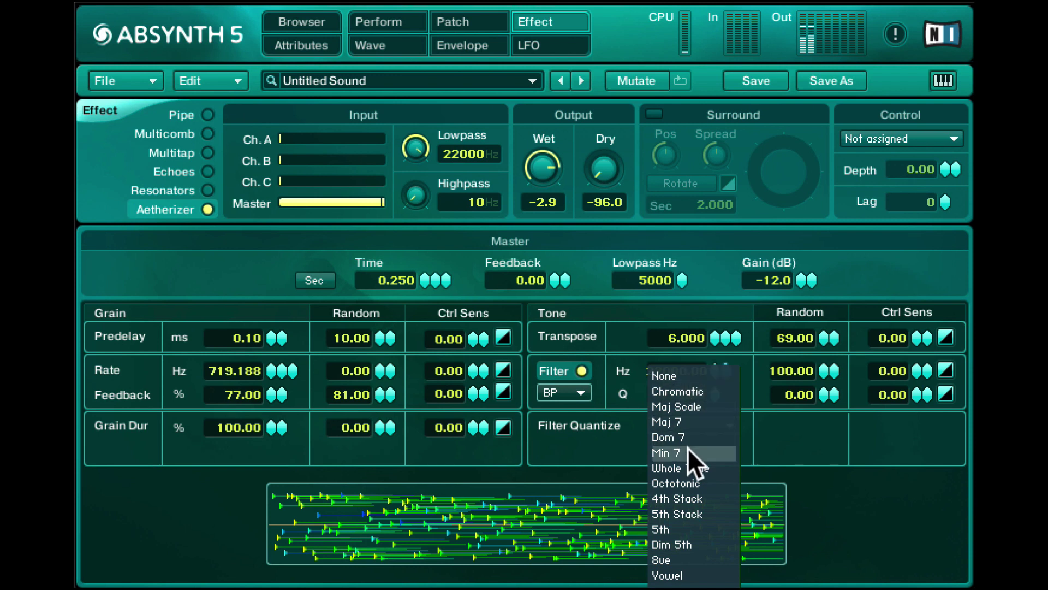
{"action": "left_click", "coordinate": [694, 422]}
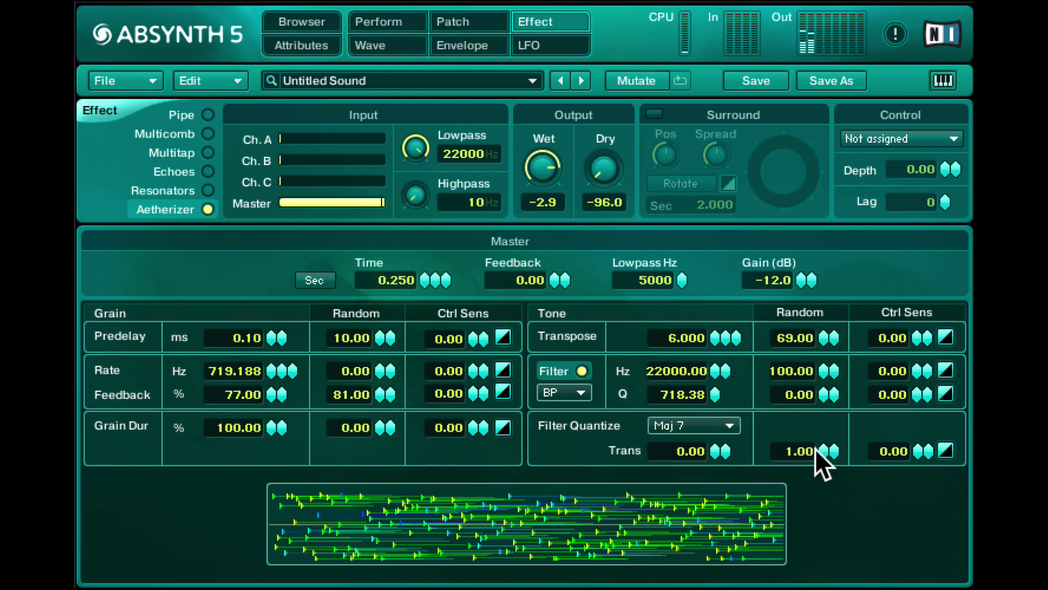
{"action": "left_click", "coordinate": [693, 429]}
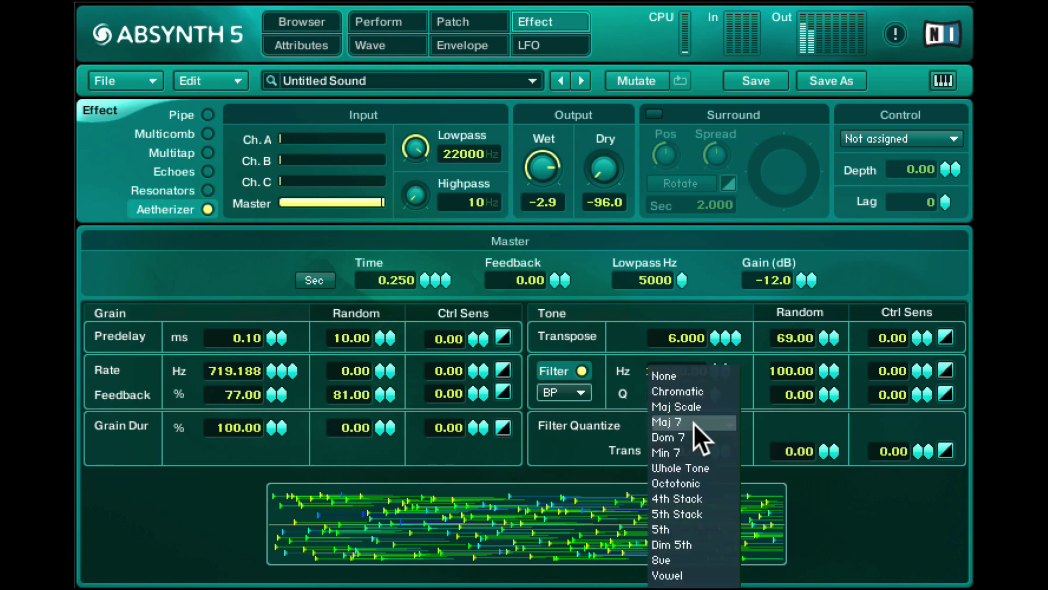
{"action": "left_click", "coordinate": [686, 448]}
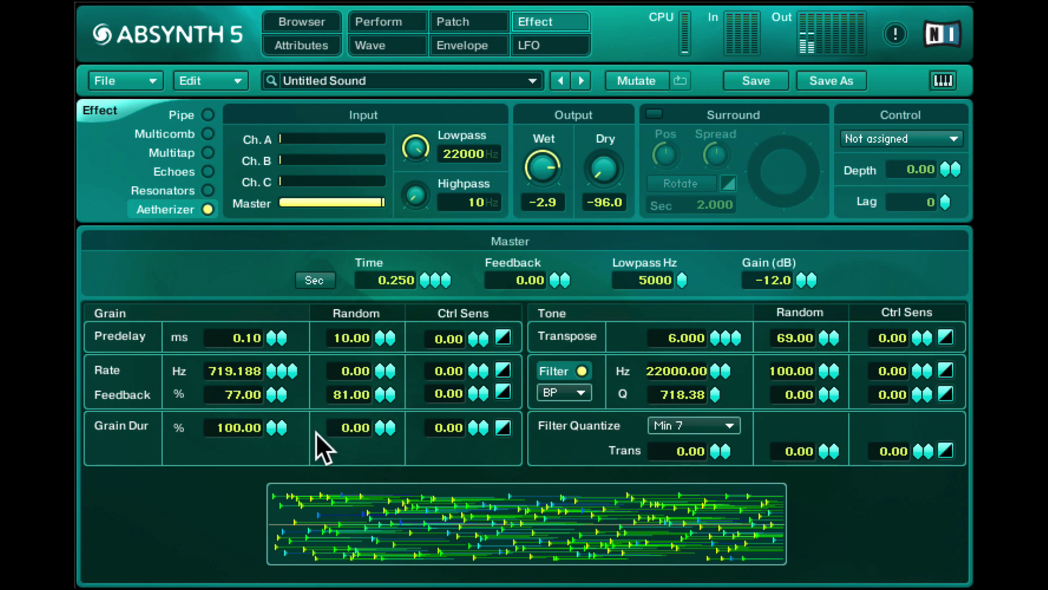
- Lower the grain Rate to 359.594 Hz and cut Grain Dur to 4.00%
{"action": "mouse_move", "coordinate": [269, 369]}
{"action": "left_mouse_down"}
{"action": "mouse_move", "coordinate": [267, 397]}
{"action": "mouse_move", "coordinate": [273, 359]}
{"action": "mouse_move", "coordinate": [271, 403]}
{"action": "mouse_move", "coordinate": [273, 385]}
{"action": "left_mouse_up"}
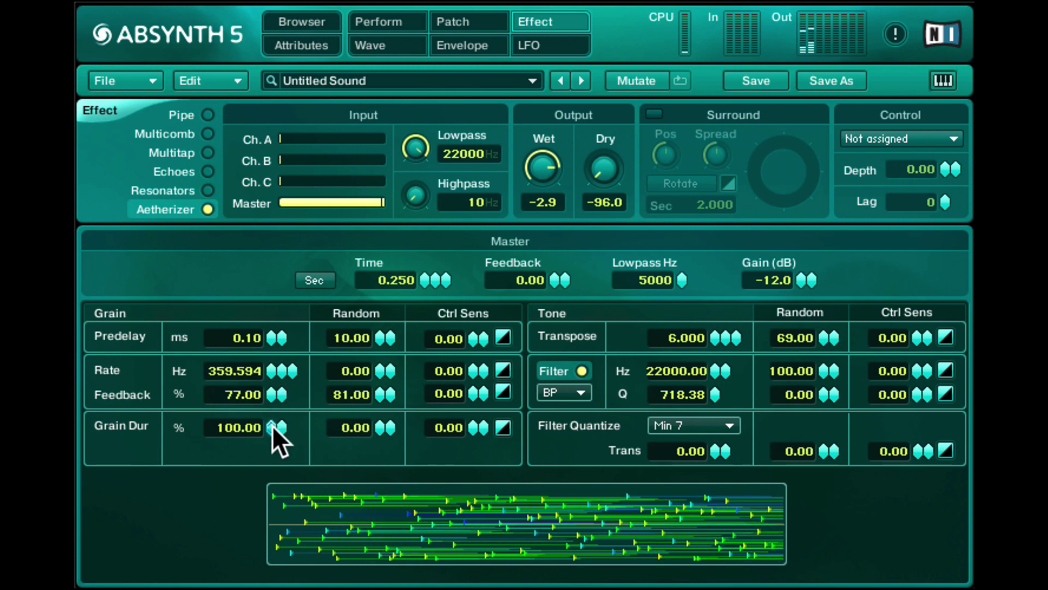
{"action": "left_click_drag", "start_coordinate": [273, 427], "coordinate": [266, 529]}
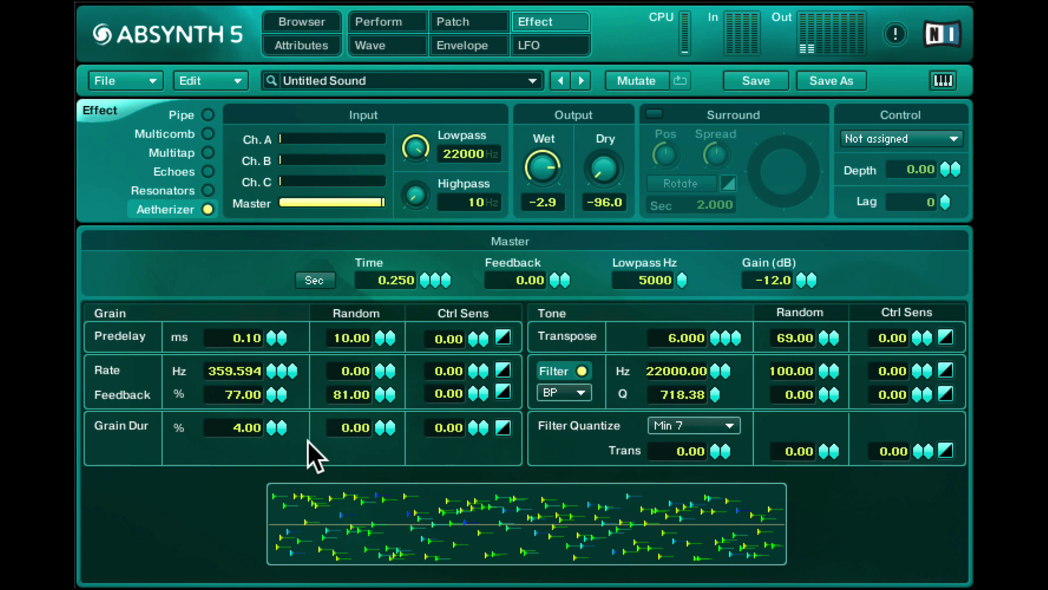
- Tune the Aetherizer grains to rate 807.261 Hz, transpose 5.000, and grain duration 4.28%
{"action": "left_click", "coordinate": [271, 427]}
{"action": "mouse_move", "coordinate": [269, 369]}
{"action": "left_mouse_down"}
{"action": "mouse_move", "coordinate": [272, 346]}
{"action": "mouse_move", "coordinate": [268, 355]}
{"action": "left_mouse_up"}
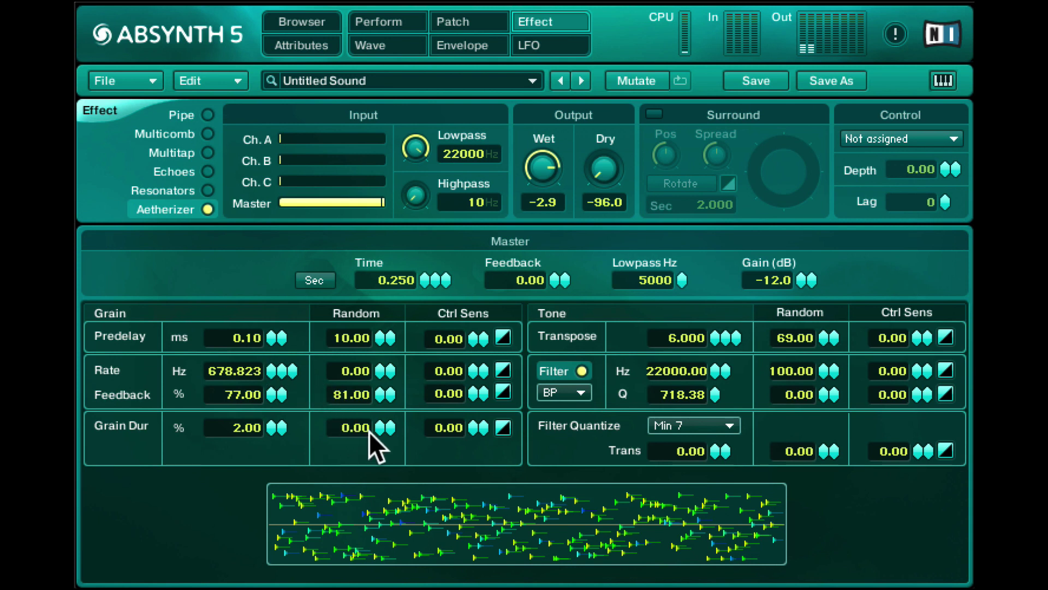
{"action": "mouse_move", "coordinate": [271, 369]}
{"action": "left_mouse_down"}
{"action": "mouse_move", "coordinate": [267, 414]}
{"action": "mouse_move", "coordinate": [271, 353]}
{"action": "left_mouse_up"}
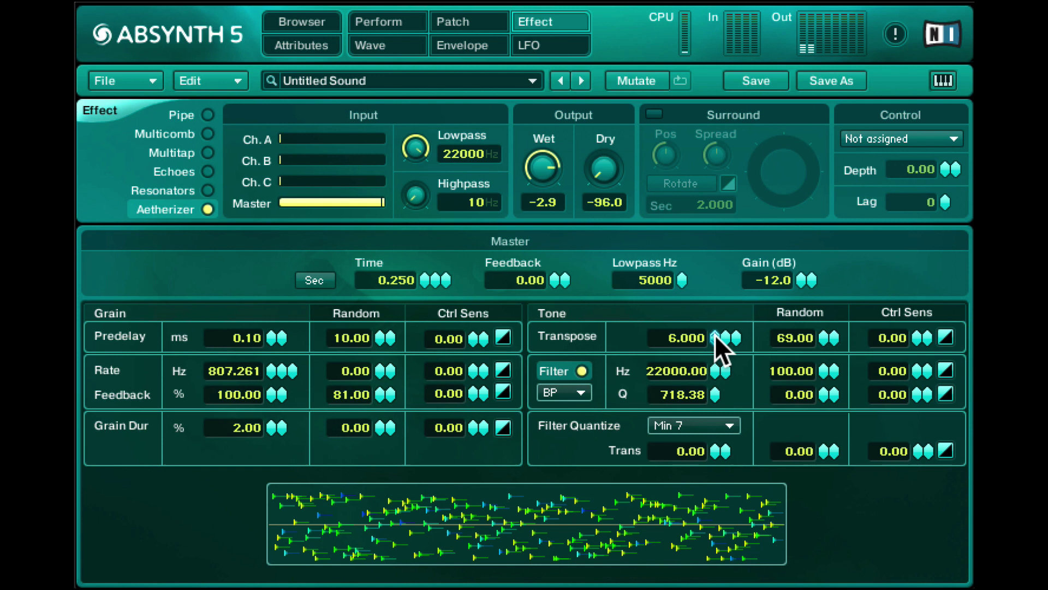
{"action": "mouse_move", "coordinate": [714, 335]}
{"action": "left_mouse_down"}
{"action": "mouse_move", "coordinate": [707, 360]}
{"action": "mouse_move", "coordinate": [710, 317]}
{"action": "mouse_move", "coordinate": [705, 336]}
{"action": "left_mouse_up"}
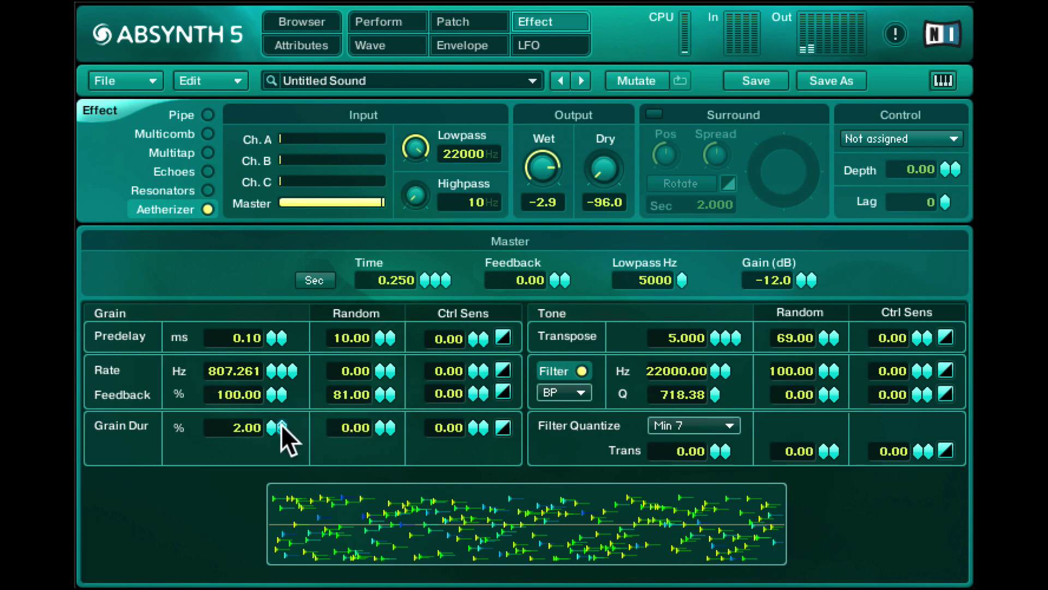
{"action": "left_click_drag", "start_coordinate": [281, 425], "coordinate": [320, 98]}
- Audition the dry signal with Wet down, then restore Wet to 0.0 dB and Dry to -96.0
{"action": "left_click_drag", "start_coordinate": [552, 182], "coordinate": [544, 587]}
{"action": "left_click_drag", "start_coordinate": [612, 171], "coordinate": [615, 44]}
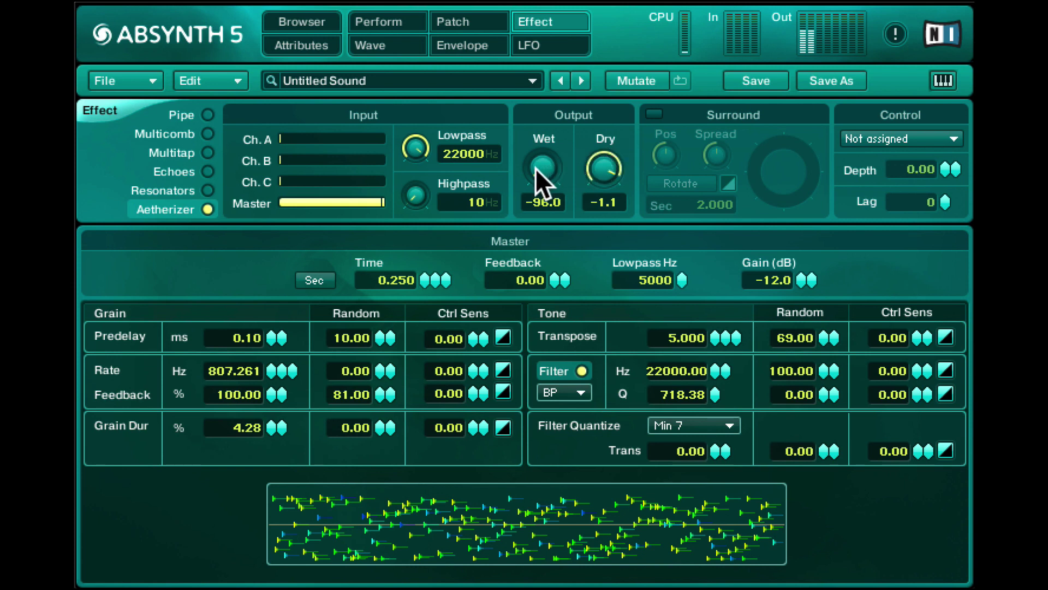
{"action": "left_click_drag", "start_coordinate": [543, 166], "coordinate": [542, 1]}
{"action": "left_click_drag", "start_coordinate": [544, 161], "coordinate": [571, 103]}
{"action": "left_click_drag", "start_coordinate": [604, 168], "coordinate": [649, 515]}
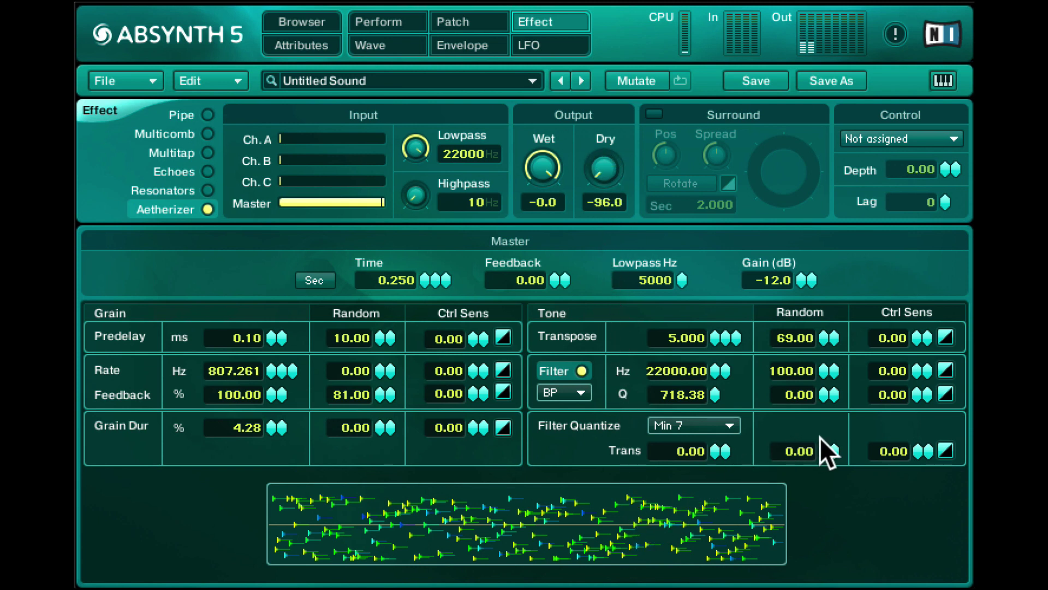